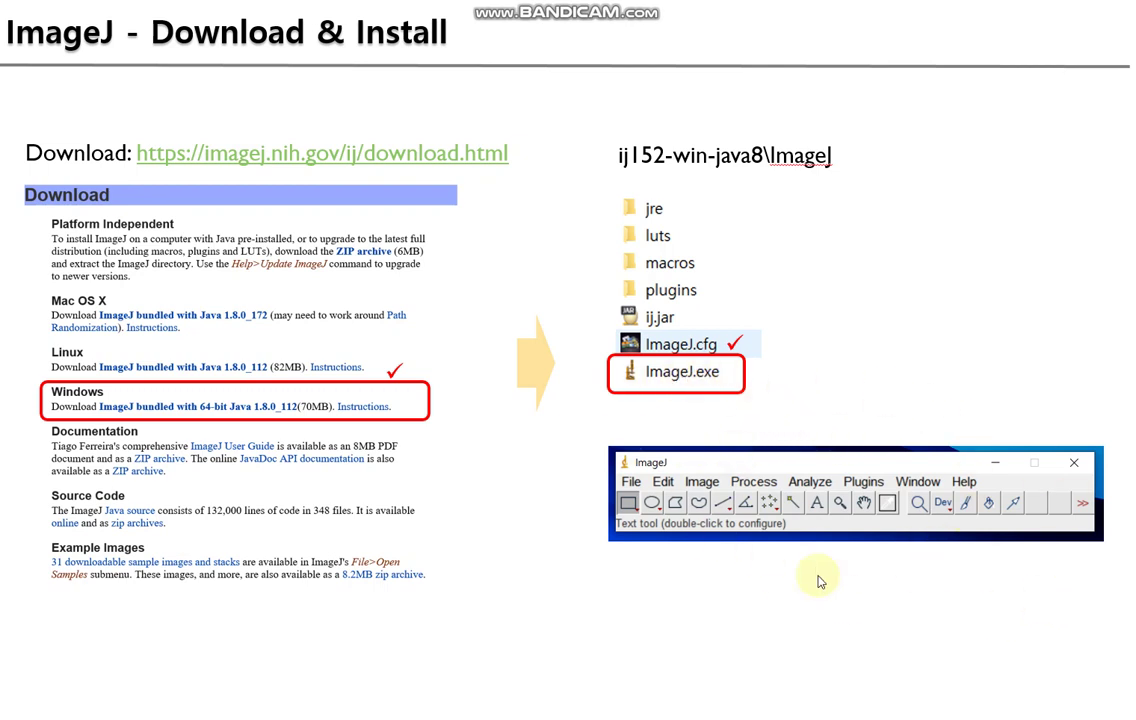
Advance the slideshow to the 'ImageJ - Download Figure Calibration Option' slide.
click(870, 609)
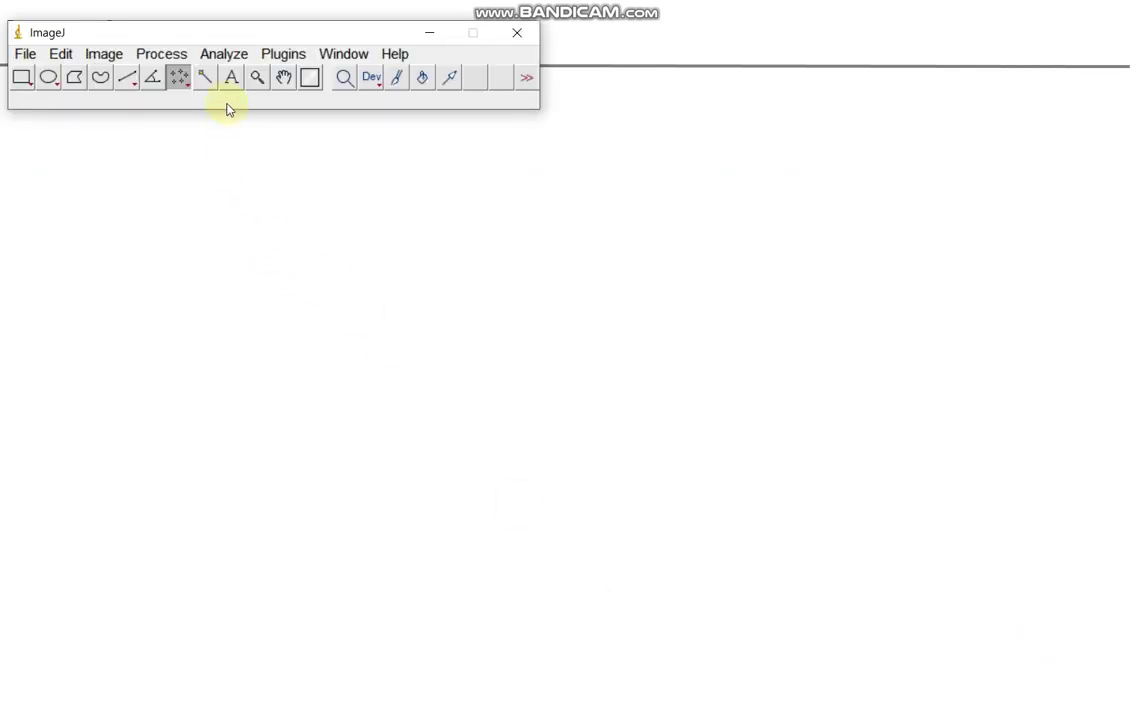
Open the copied stress–strain plot from the clipboard as a new ImageJ image.
click(227, 107)
key(ctrl+shift+v)
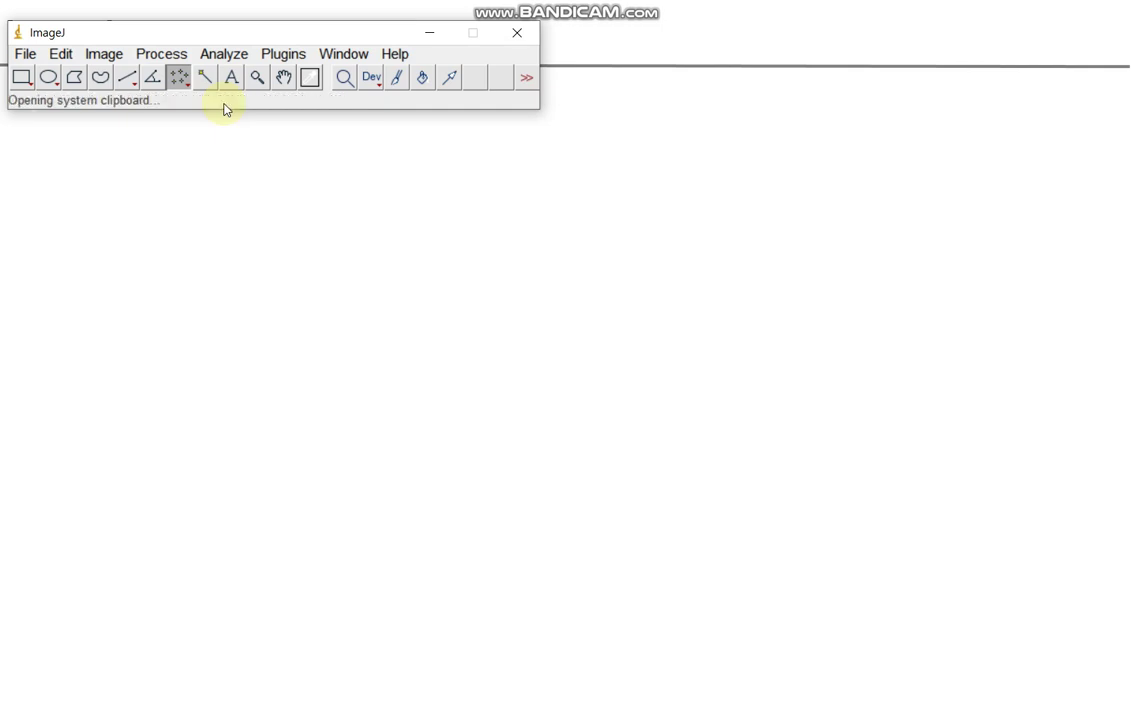
drag(546, 143, 559, 84)
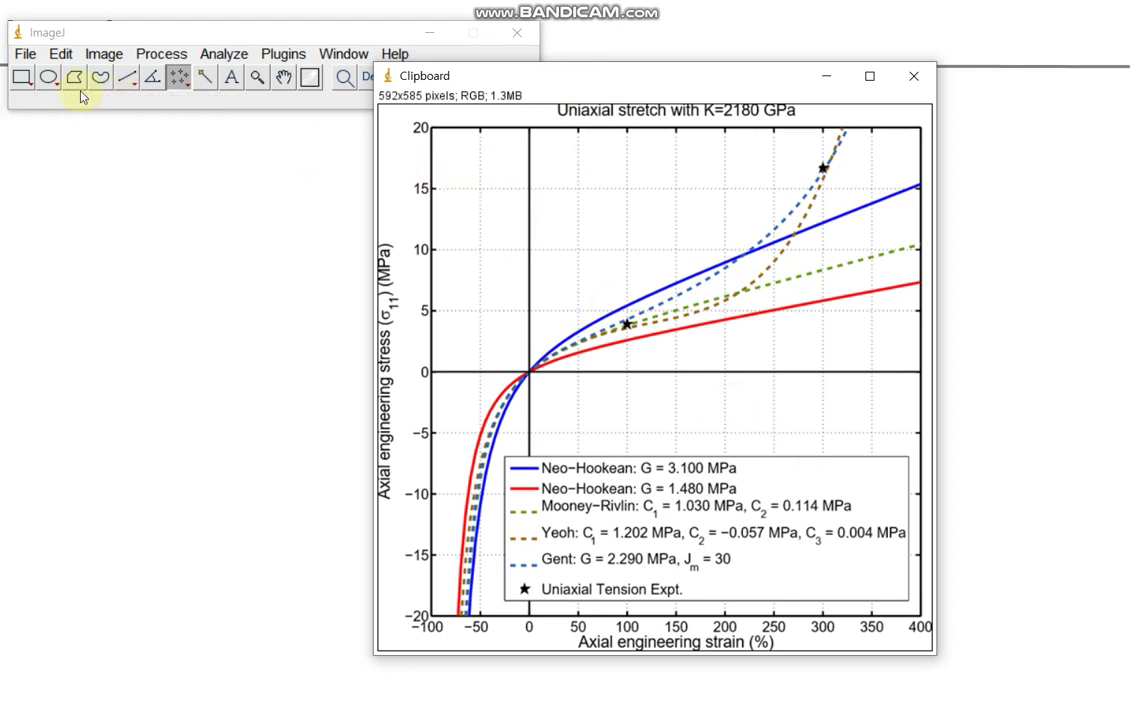
Draw a rectangle selection spanning the plot axes from (-50,-20) to (400,20).
click(21, 78)
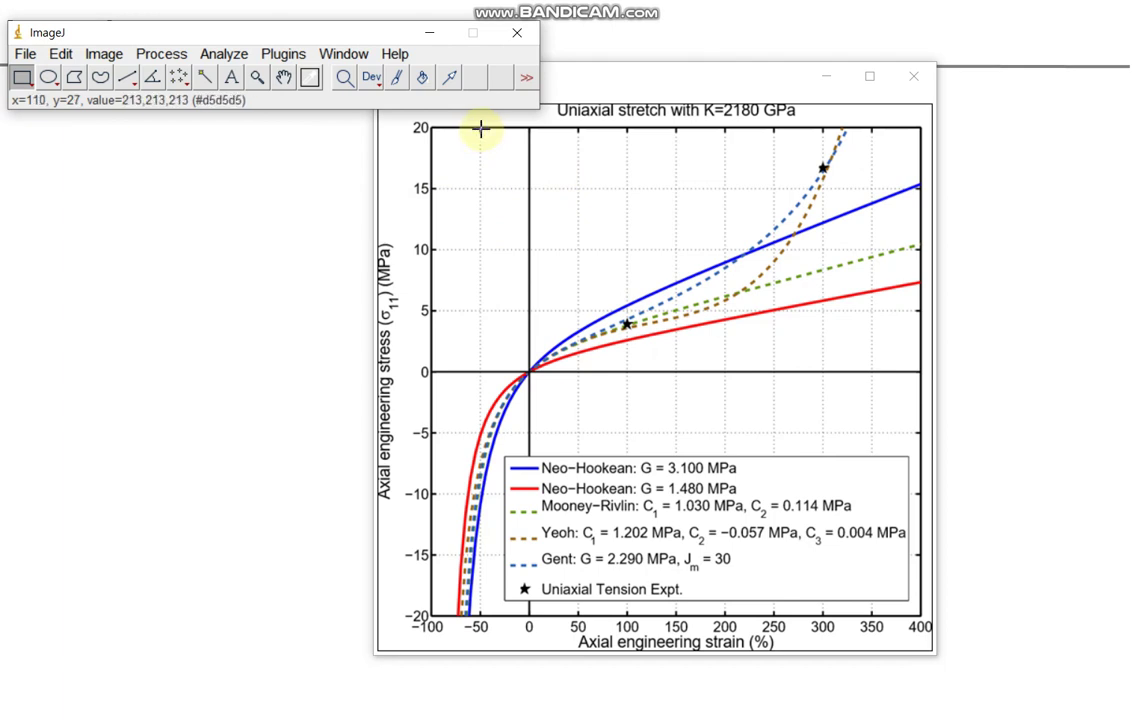
drag(479, 128, 750, 621)
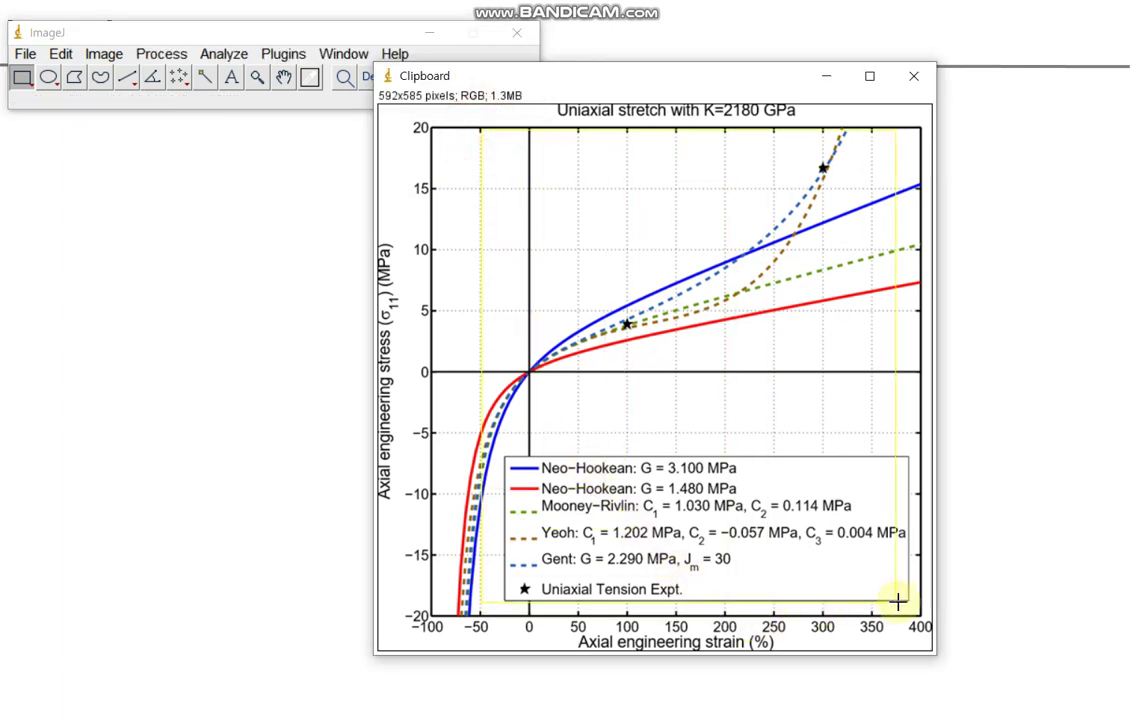
drag(750, 621, 921, 618)
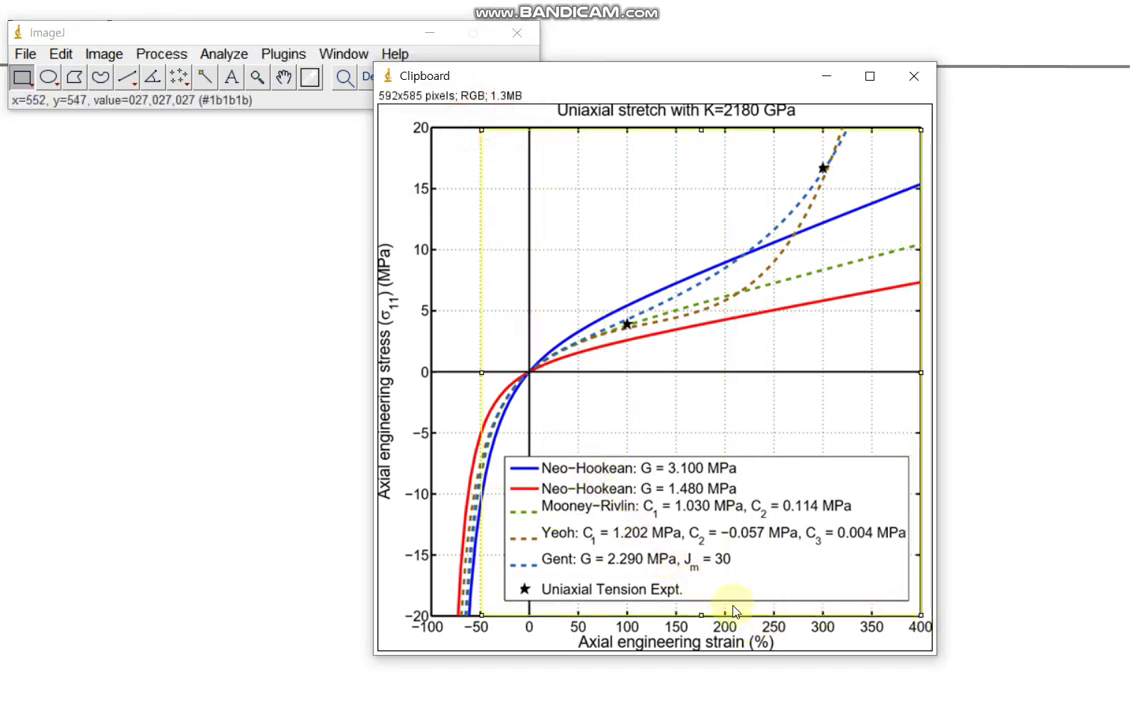
click(482, 618)
drag(482, 618, 482, 621)
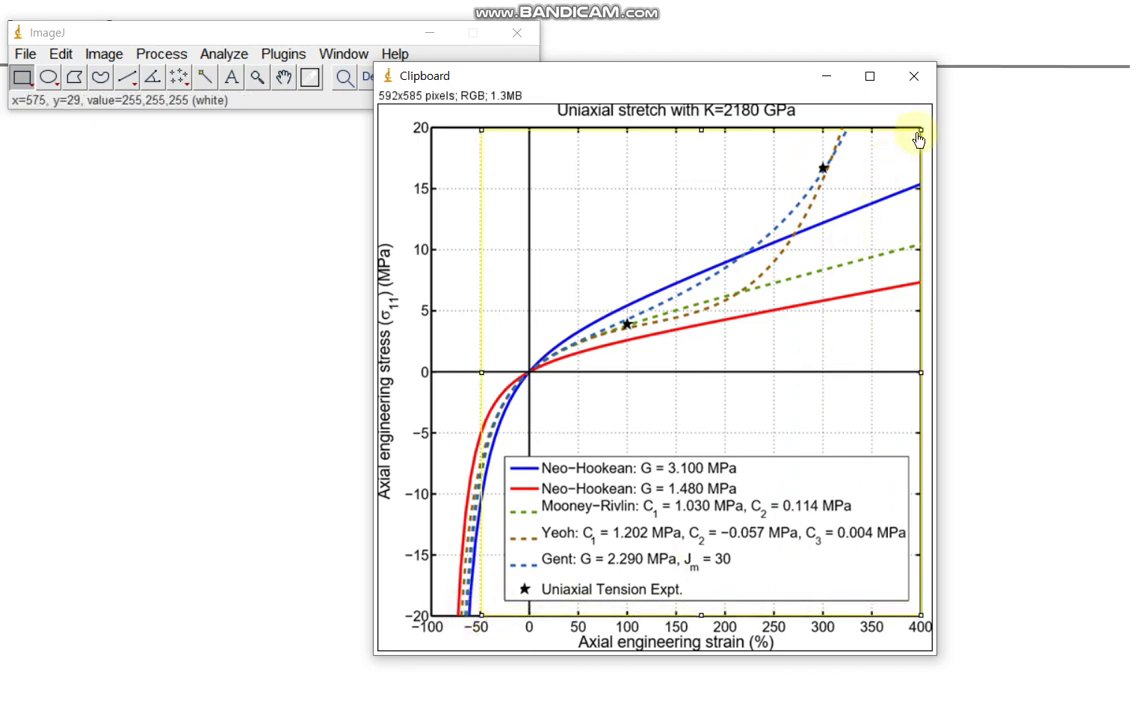
drag(920, 137, 917, 133)
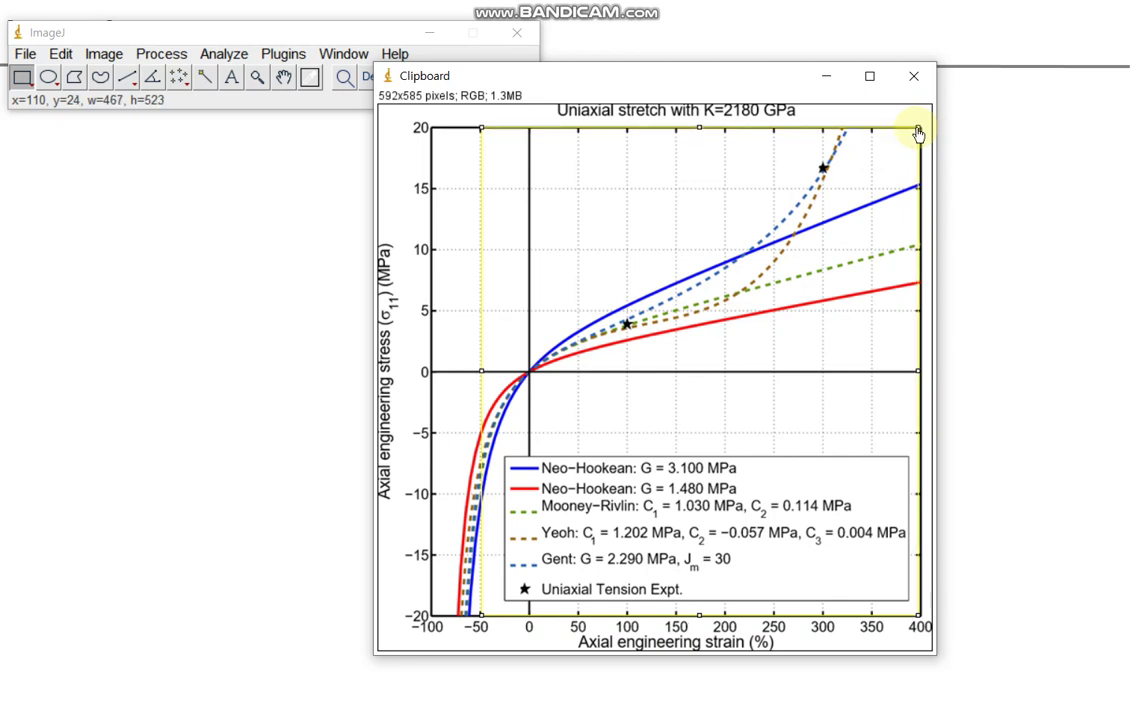
drag(917, 133, 917, 135)
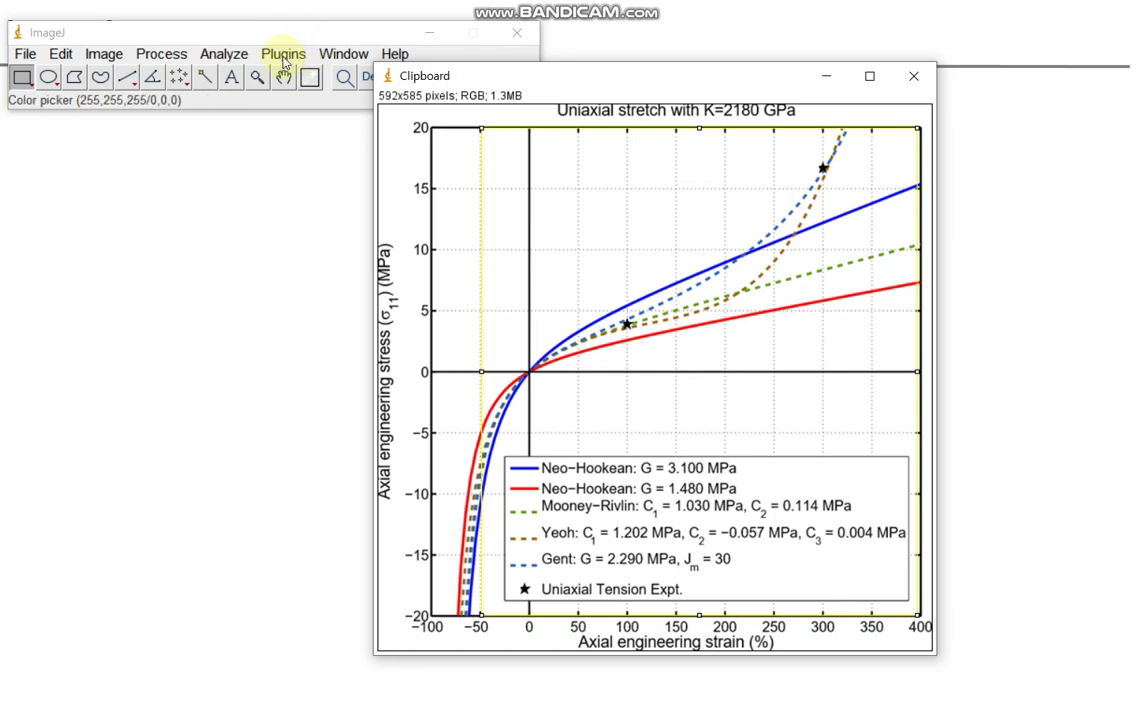
Run Figure Calibration with lower-left values -50/-20 and upper-right values 400/20.
click(284, 60)
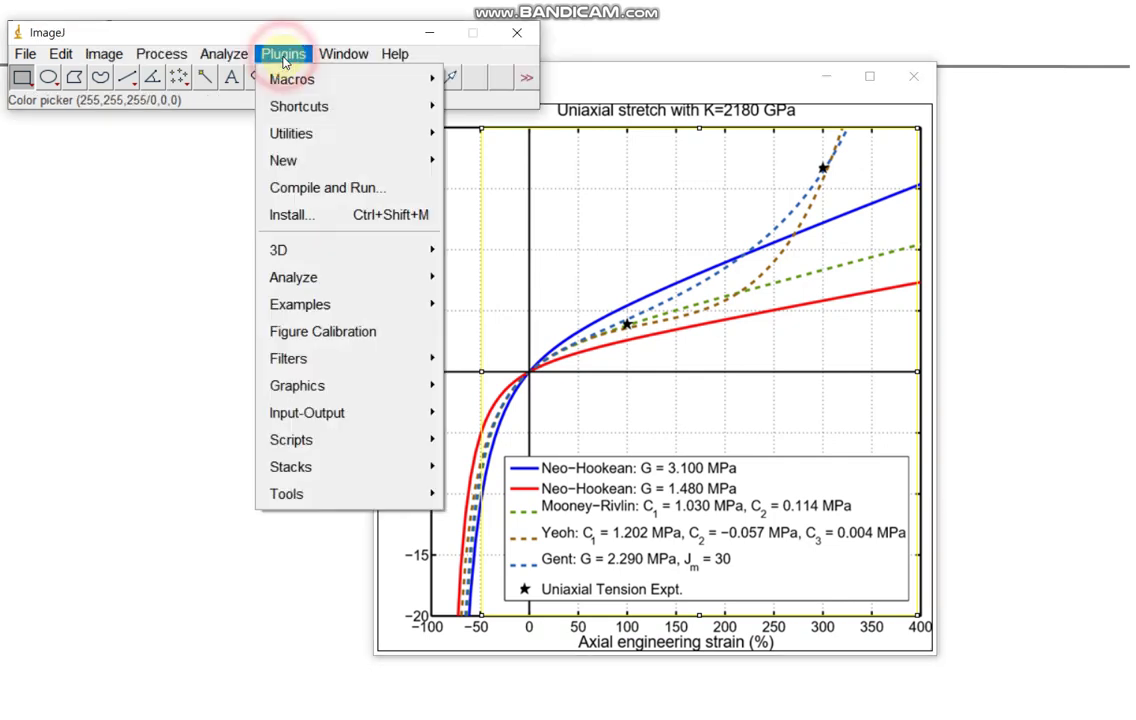
click(323, 343)
click(520, 186)
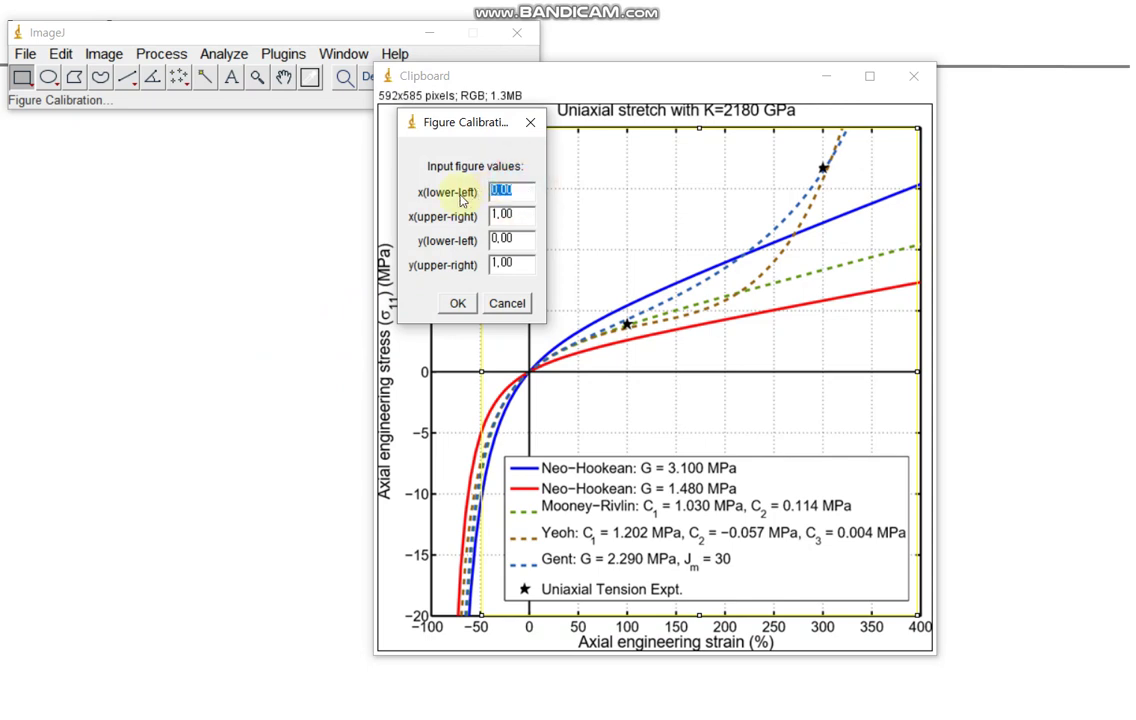
text(-50)
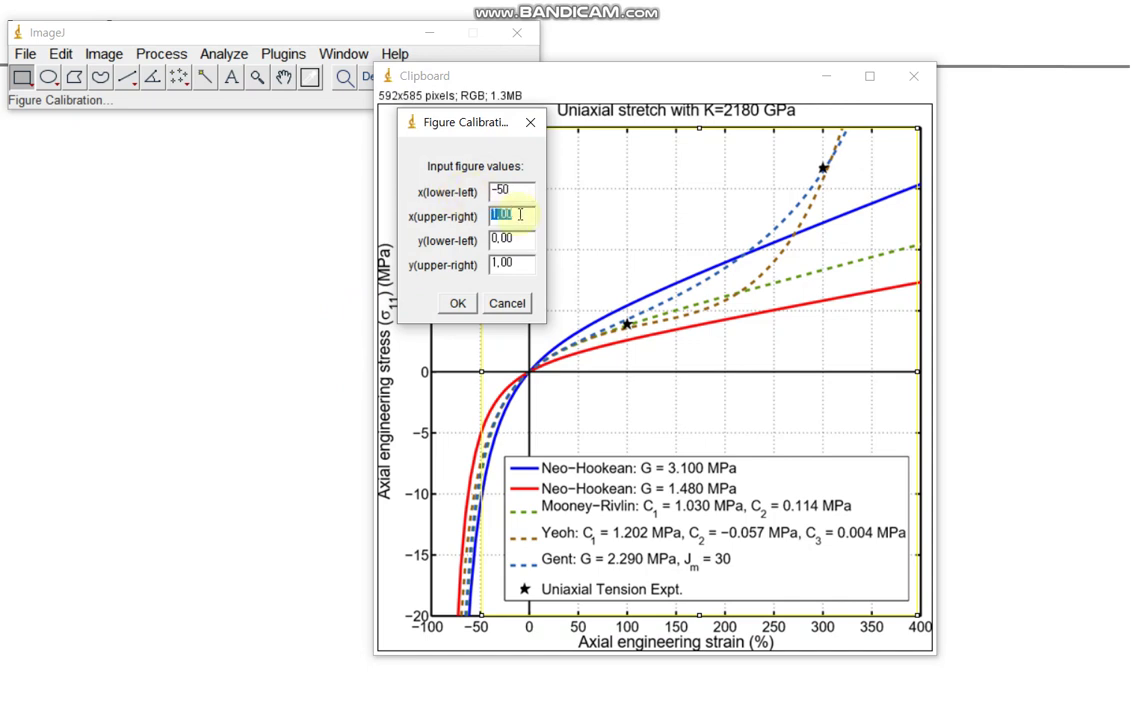
text(40)
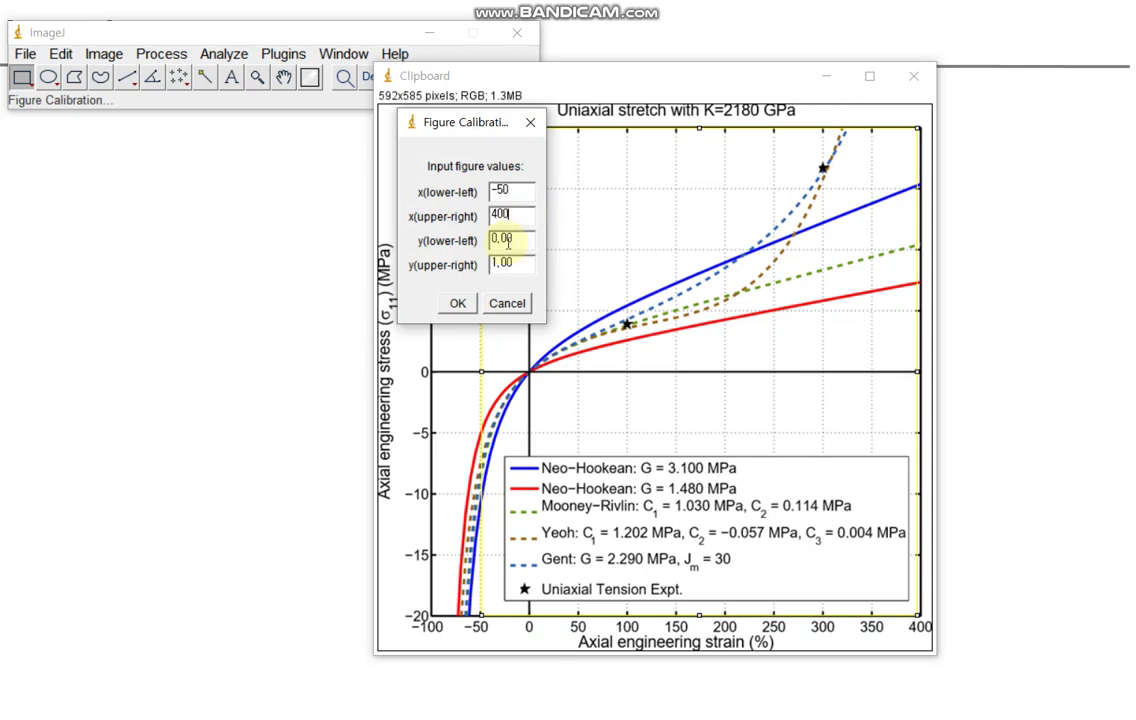
click(515, 239)
text(-20)
drag(452, 122, 516, 128)
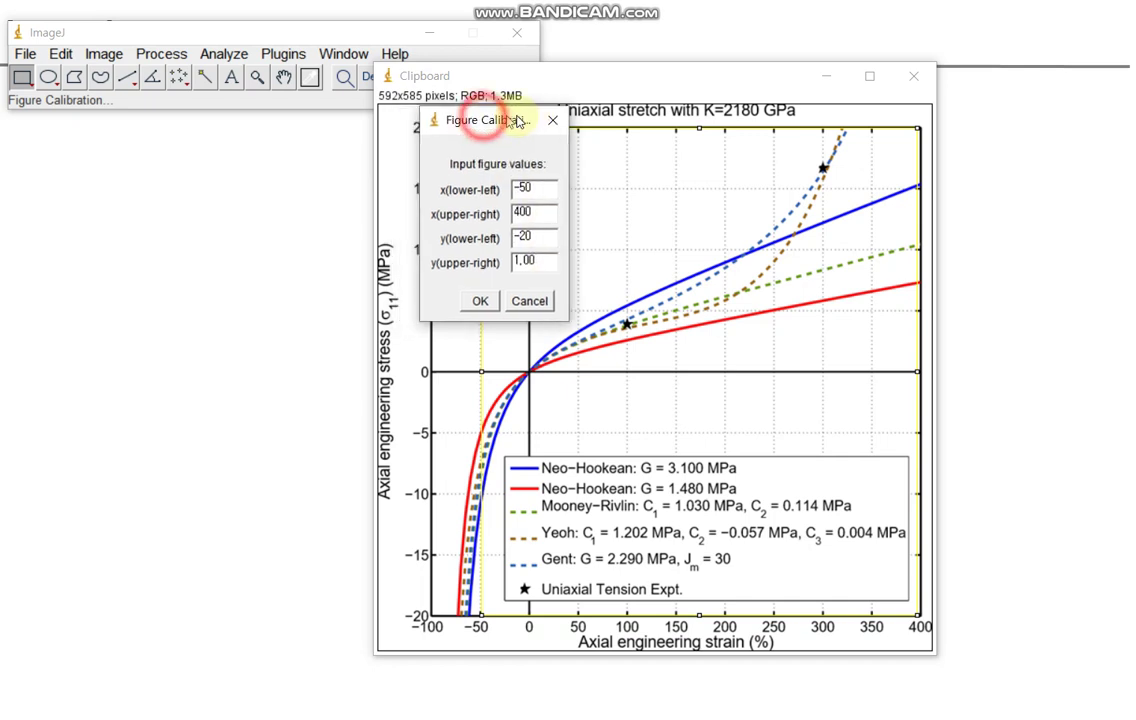
drag(581, 275, 555, 277)
text(20)
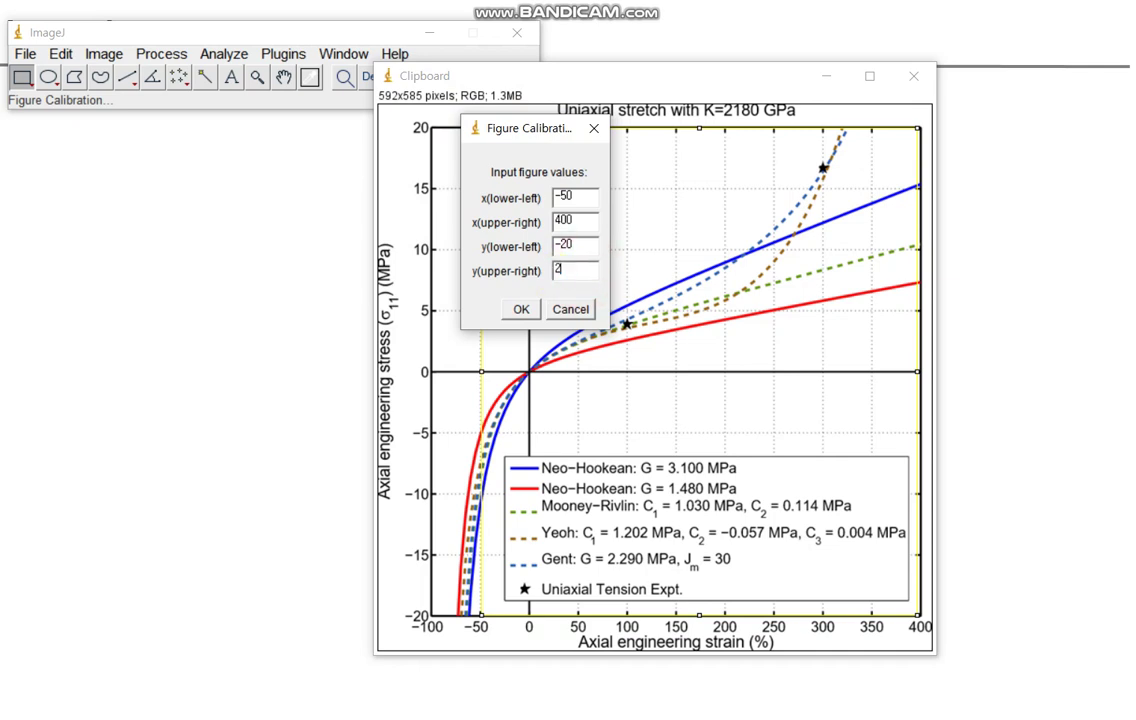
click(522, 311)
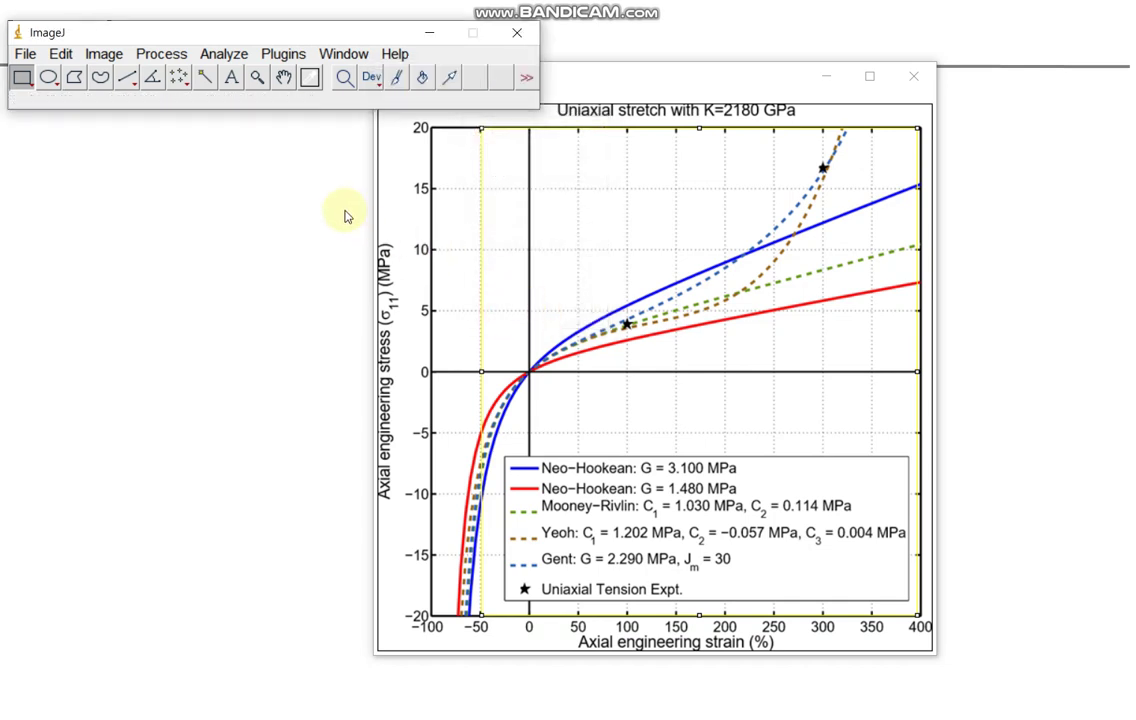
Place ten multi-point markers along the blue Neo-Hookean curve from -50 to 400% strain.
click(181, 85)
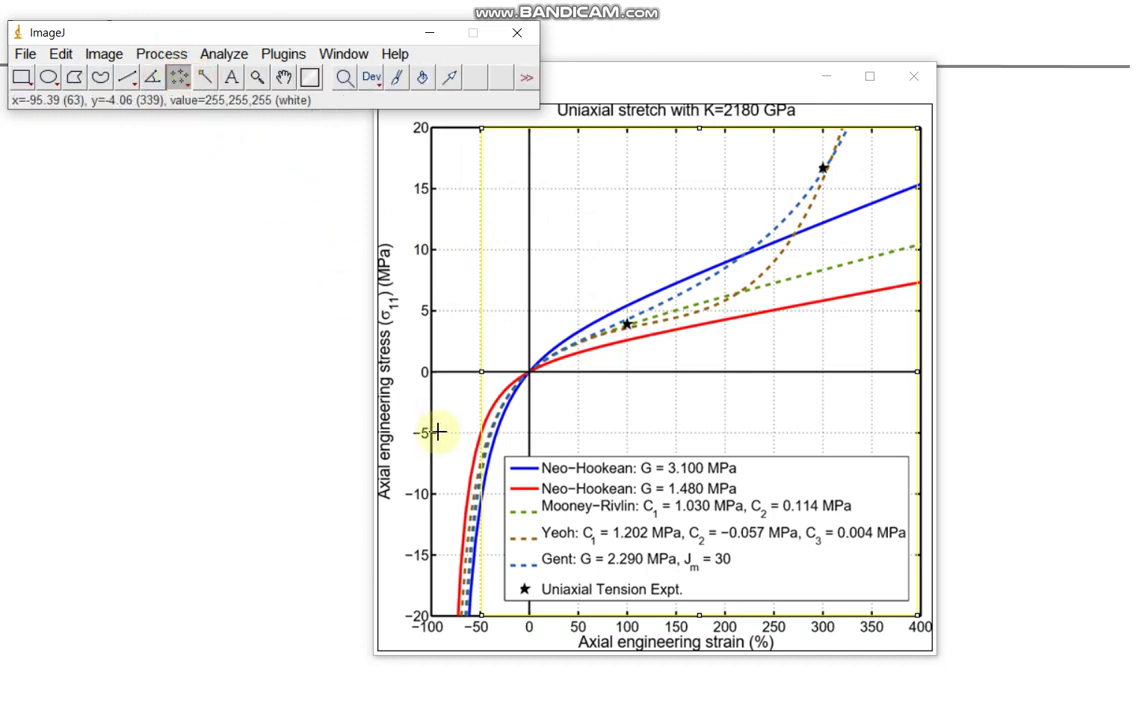
click(479, 500)
click(486, 473)
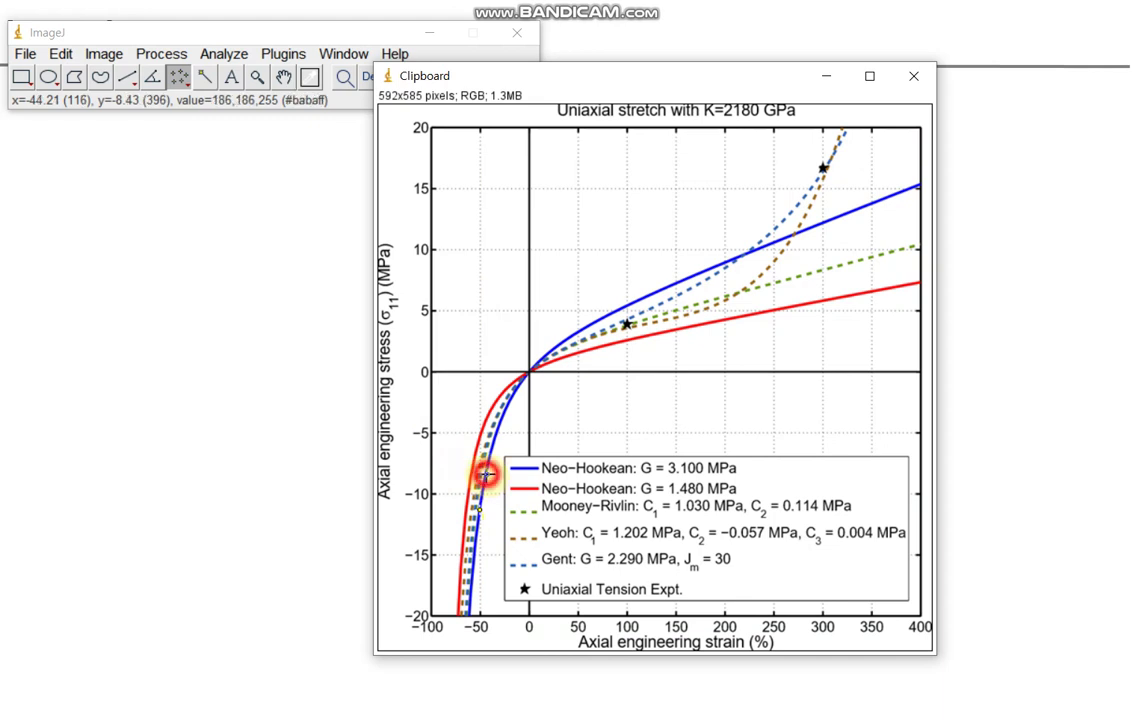
click(495, 438)
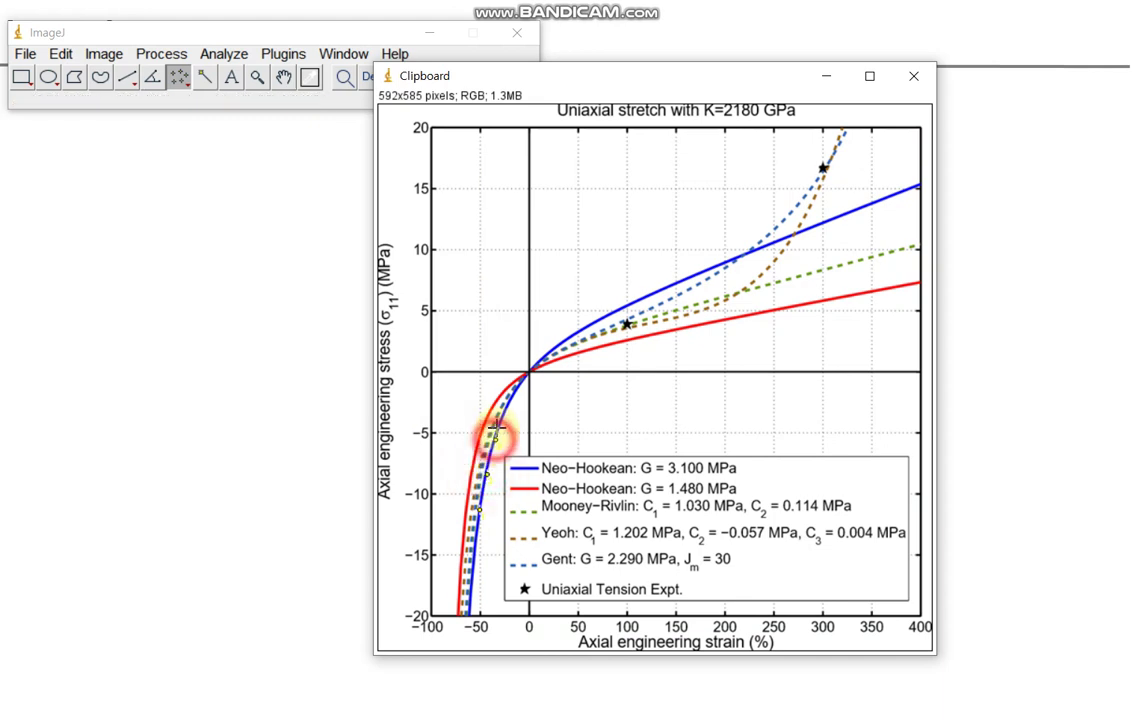
click(507, 406)
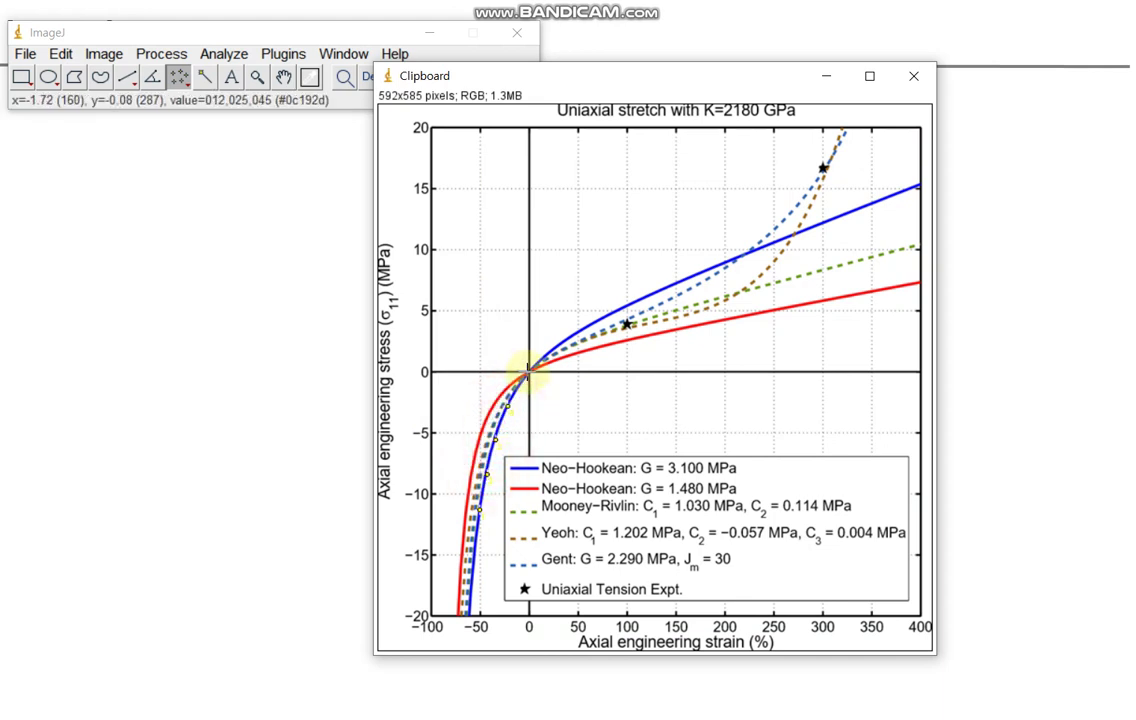
click(528, 372)
click(575, 333)
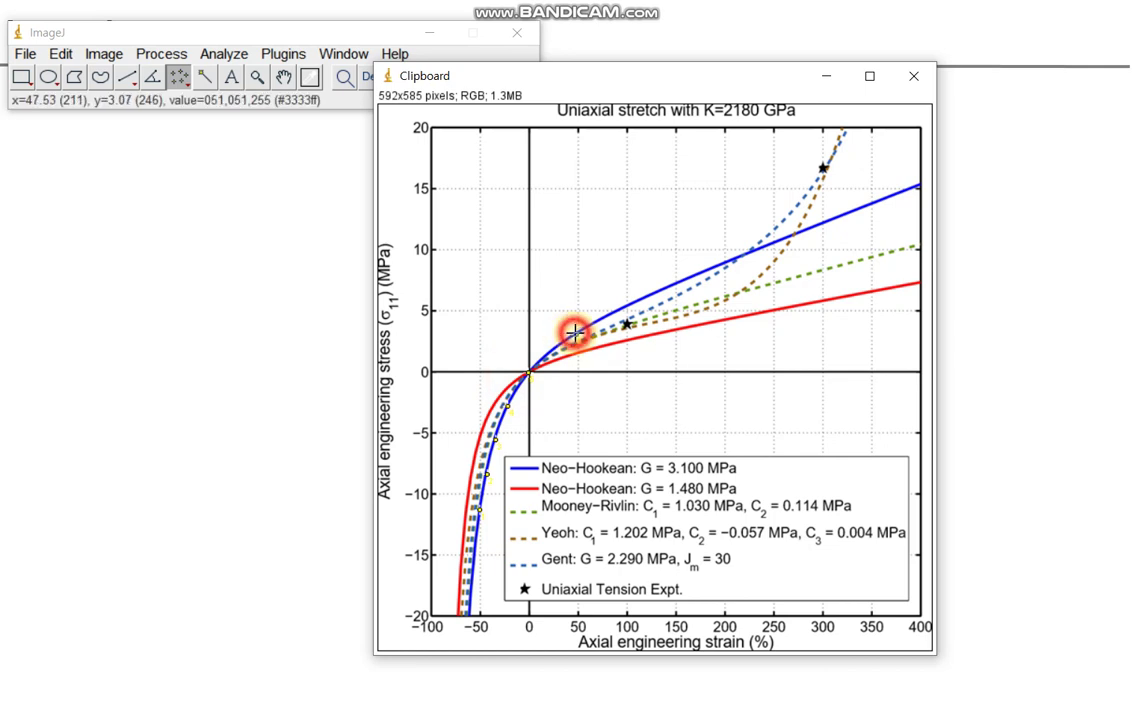
click(620, 305)
click(696, 274)
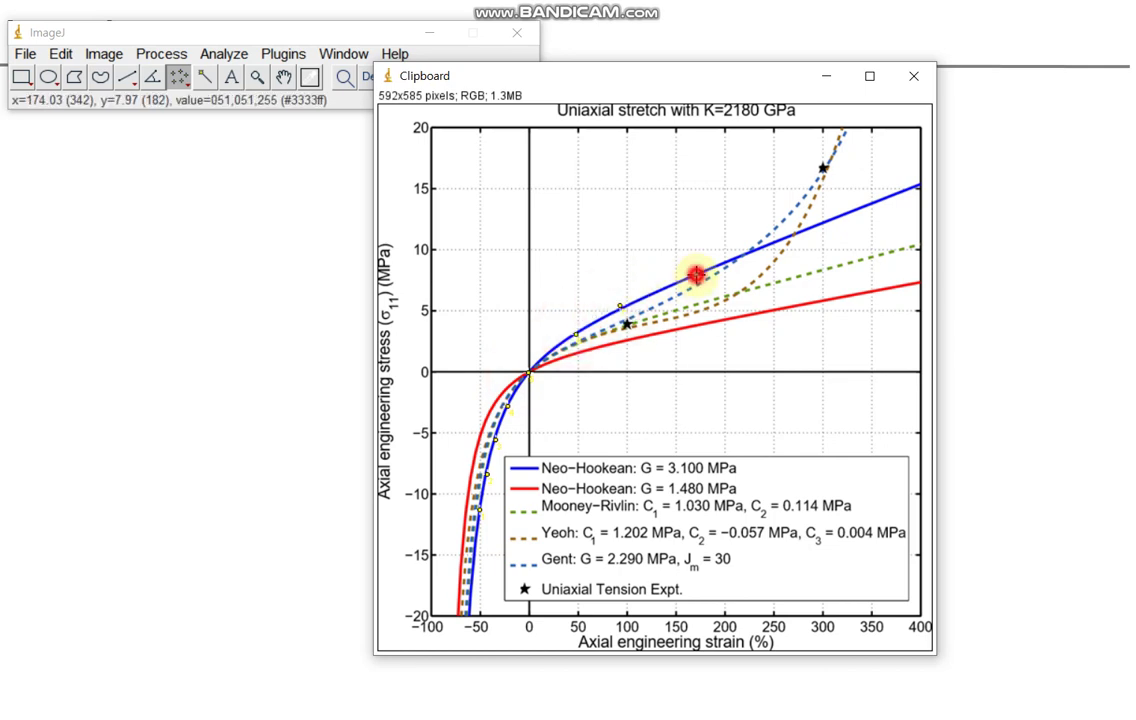
click(808, 229)
click(914, 186)
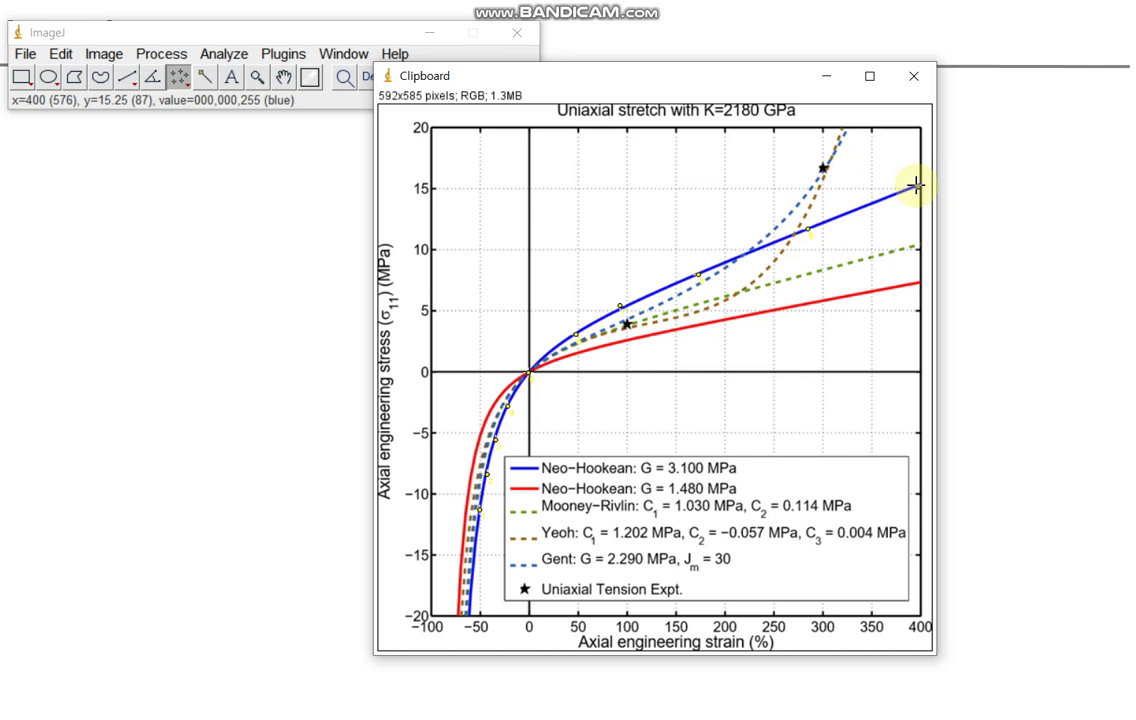
Drag the last and first point markers back onto the blue curve.
click(918, 186)
drag(919, 188, 920, 182)
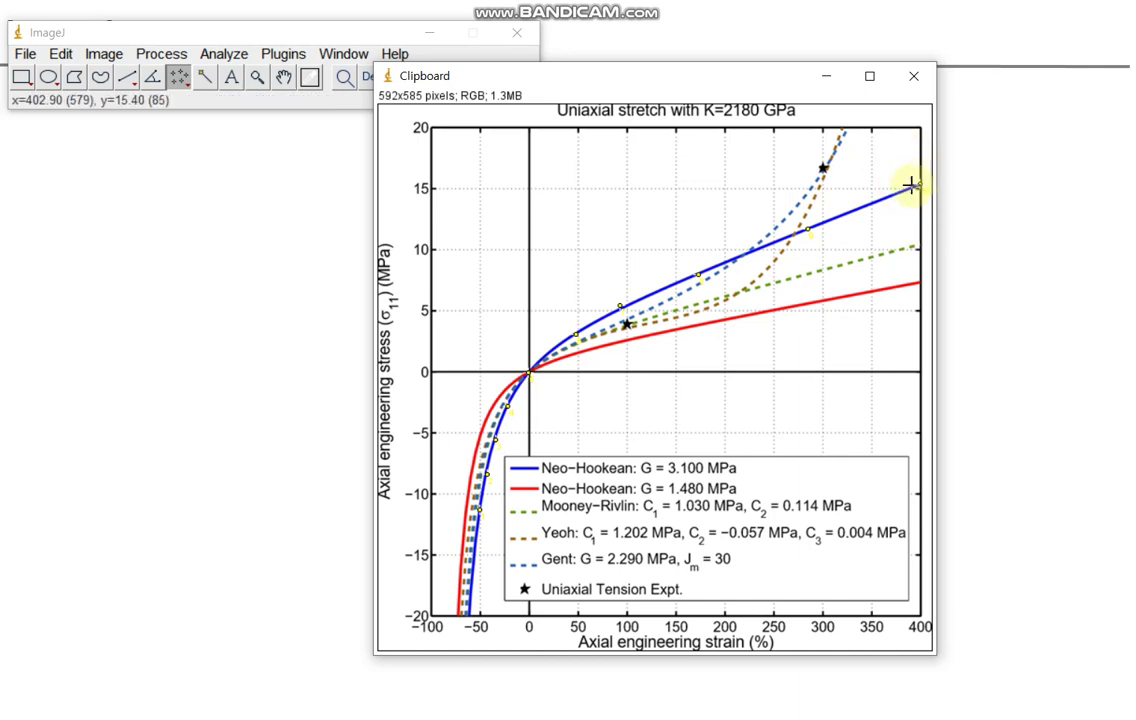
drag(479, 509, 487, 504)
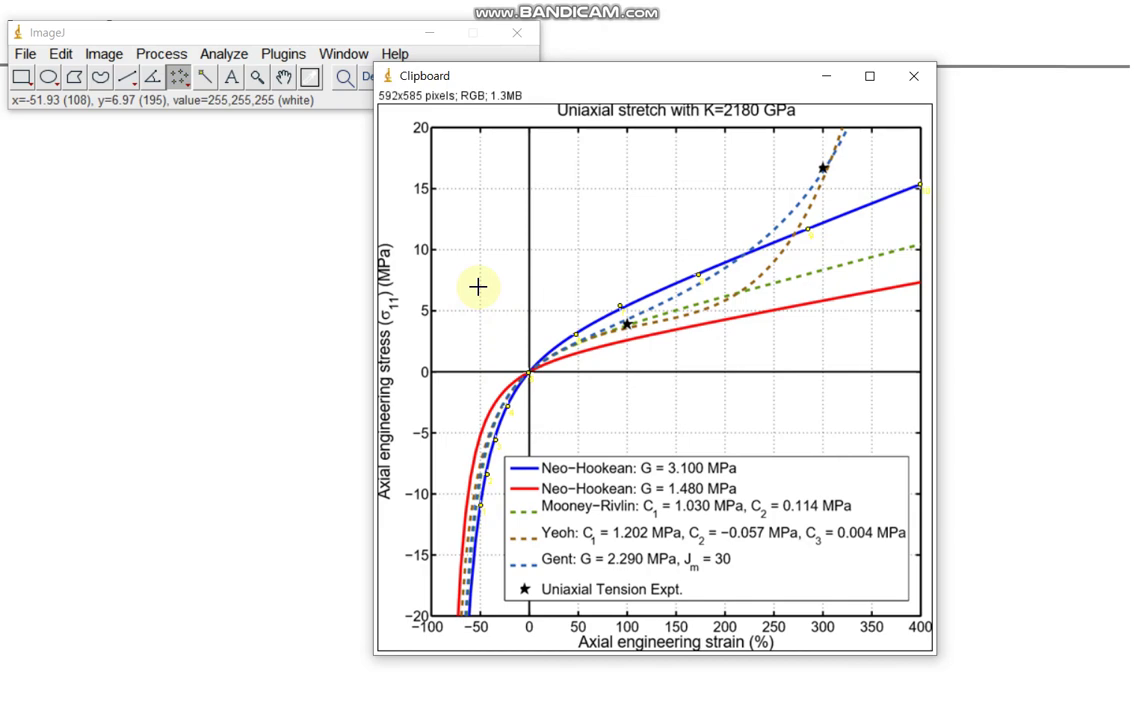
Measure the ten points with Ctrl+M and copy all rows of the Results table.
key(ctrl+m)
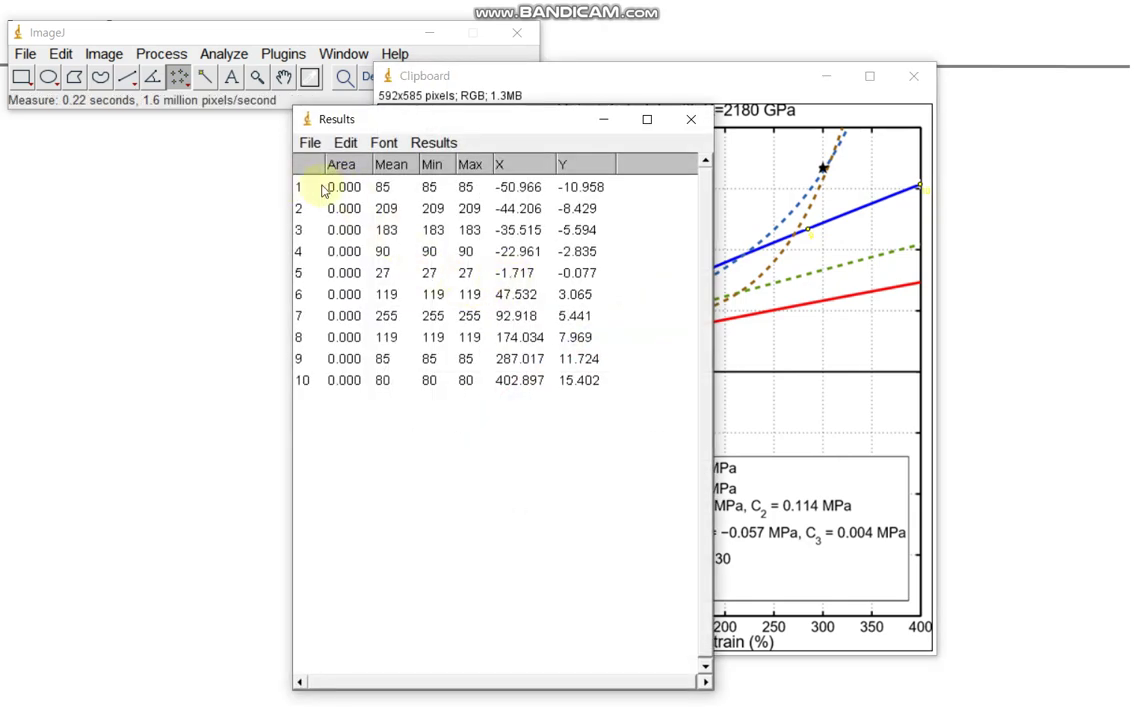
mouse_move(313, 188)
mouse_down()
mouse_move(464, 251)
mouse_move(529, 380)
mouse_up()
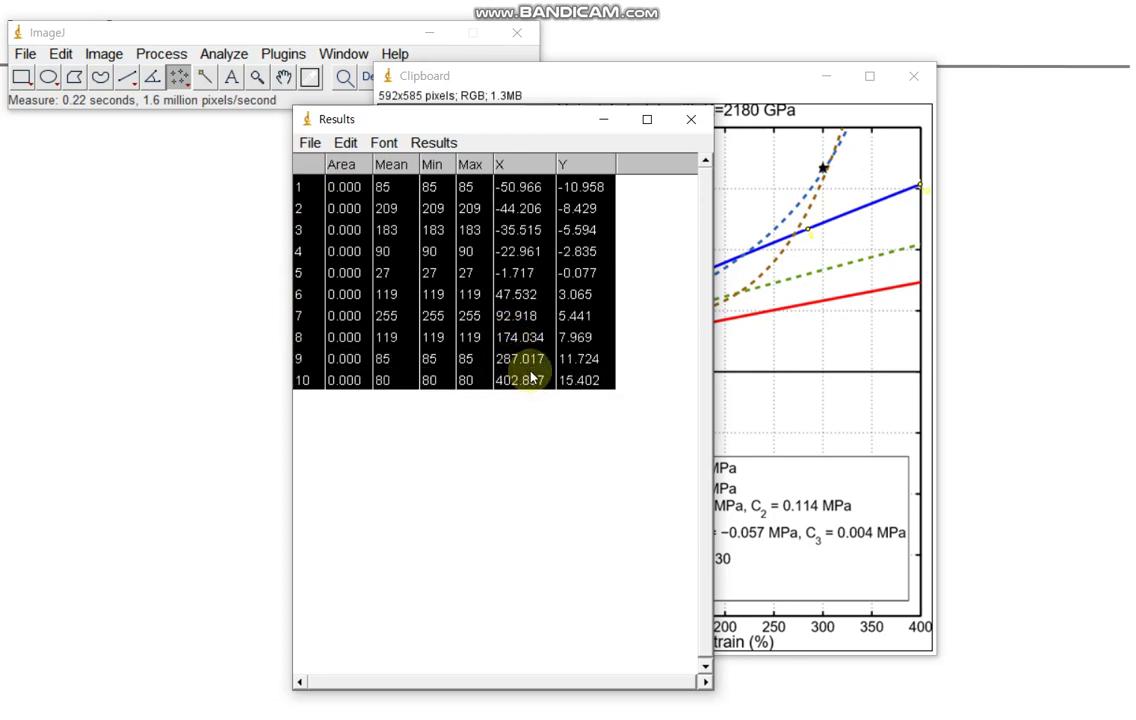
key(ctrl+c)
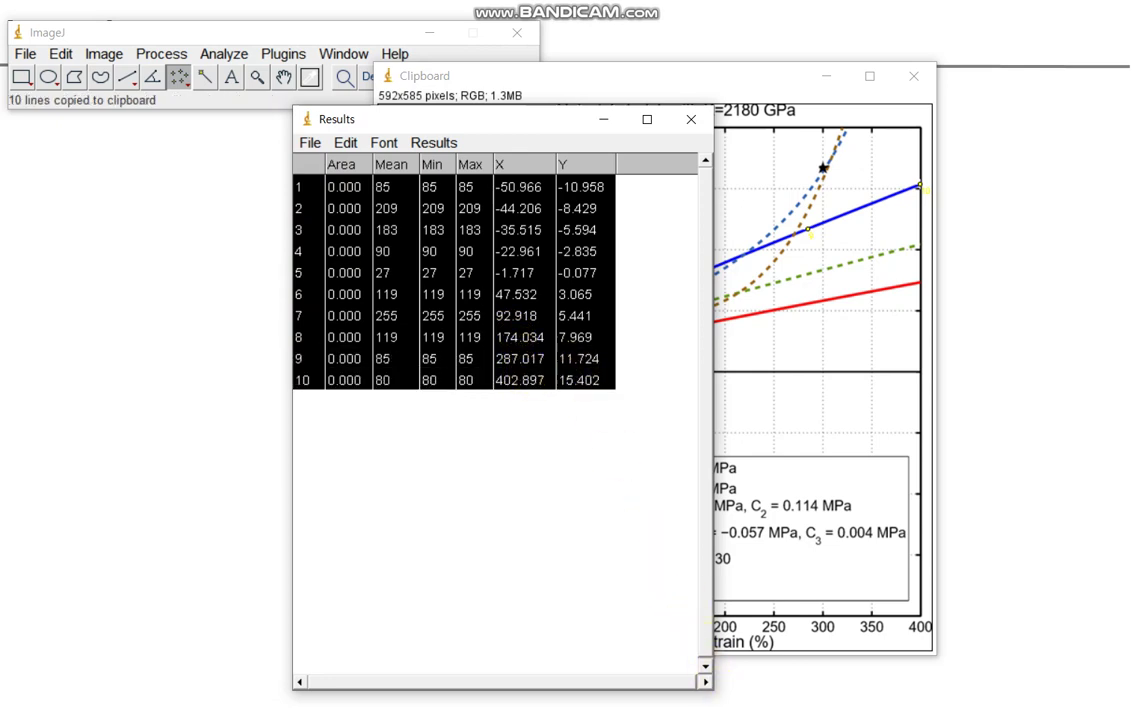
Paste the ten ImageJ result rows into the Excel sheet starting at cell E1.
click(610, 590)
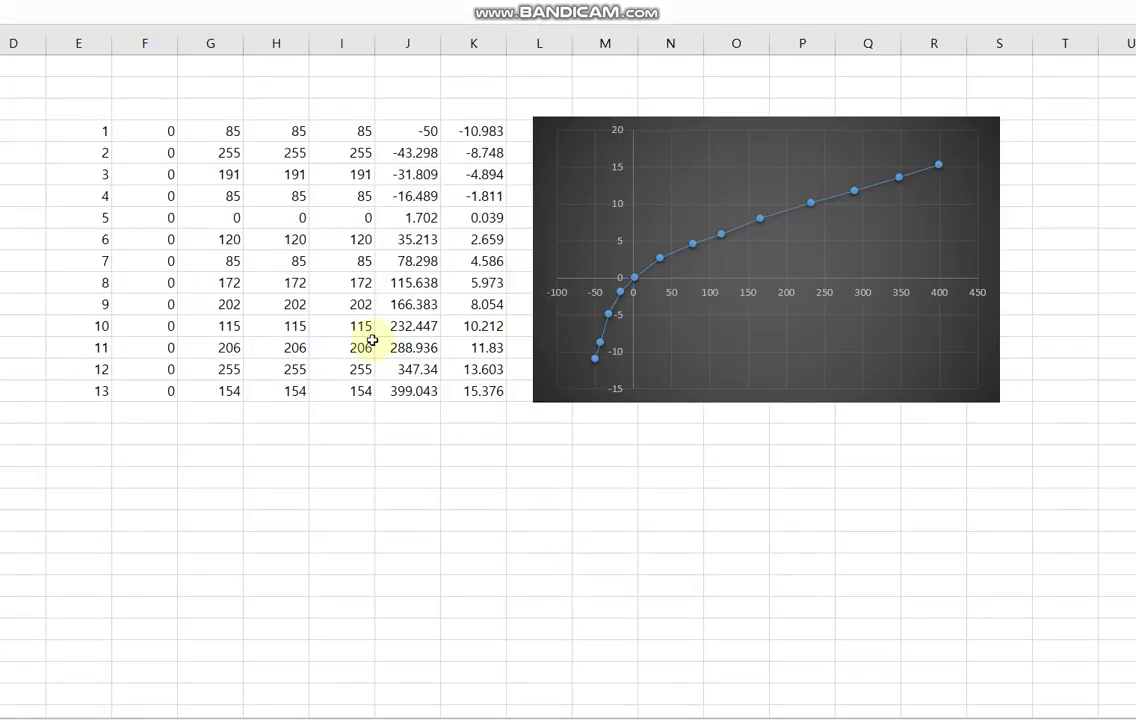
click(80, 129)
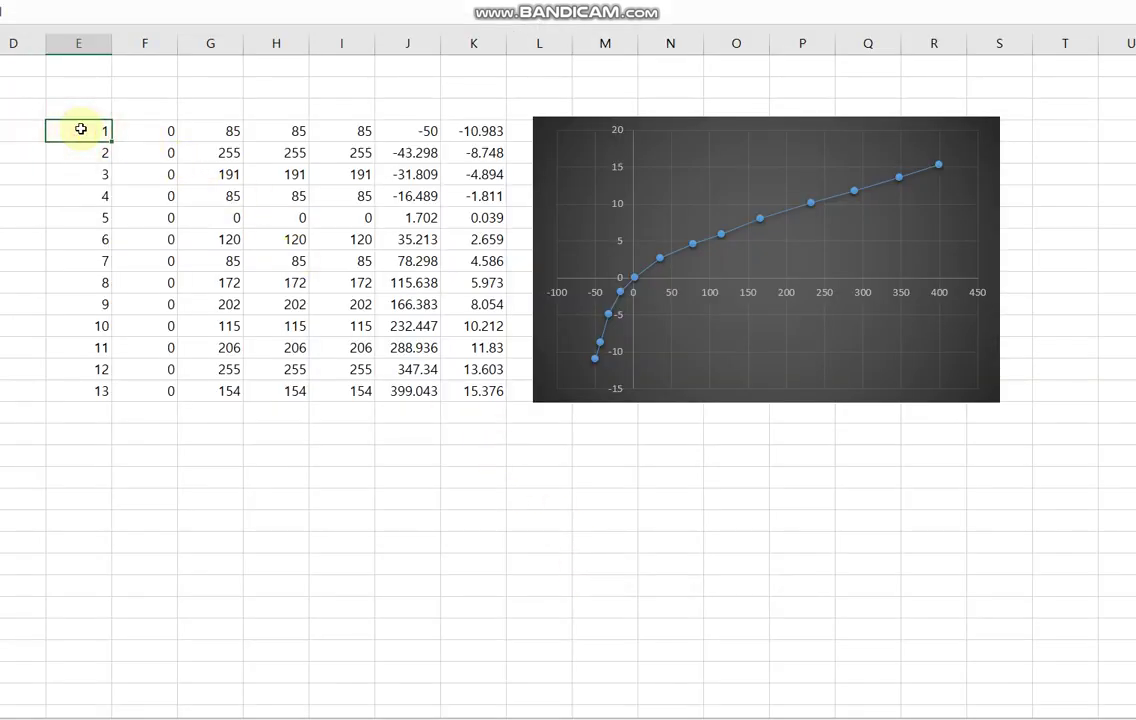
key(ctrl+v)
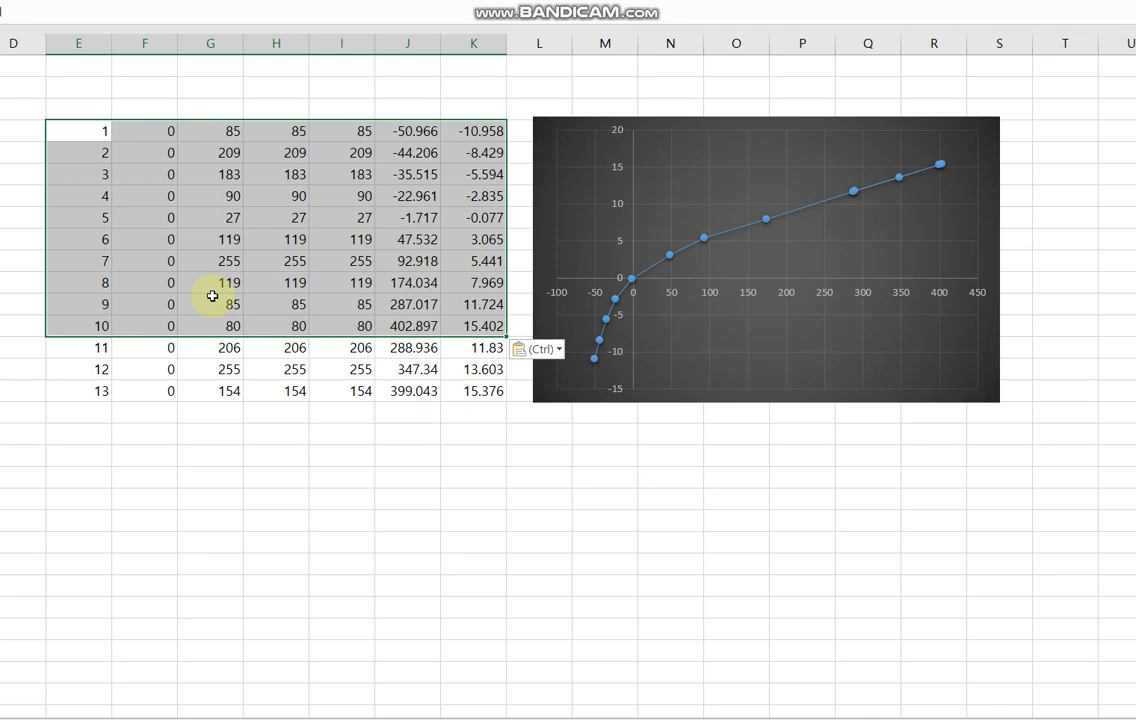